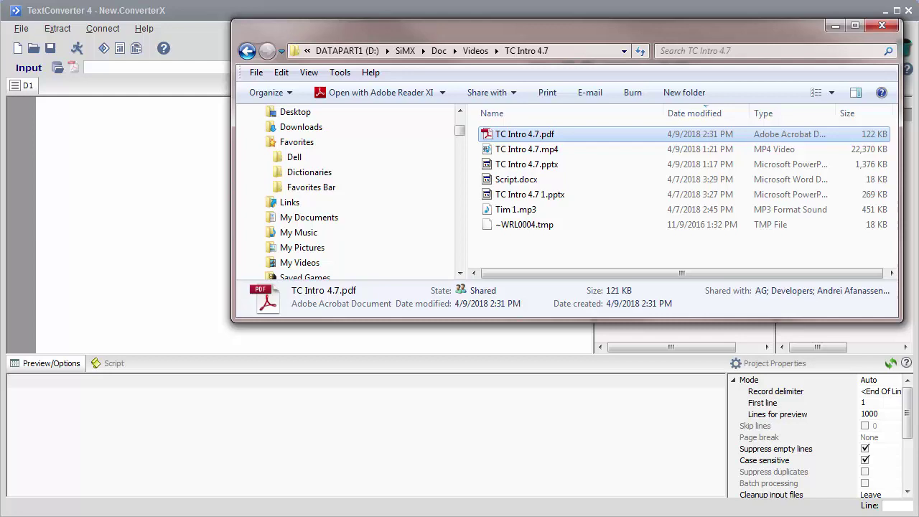
pyautogui.press('Return')
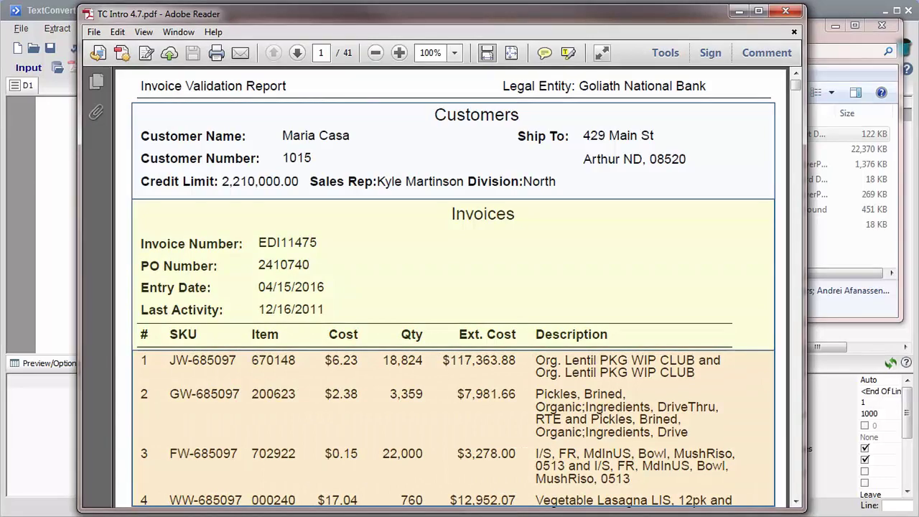
pyautogui.hotkey('ctrl', 'q')
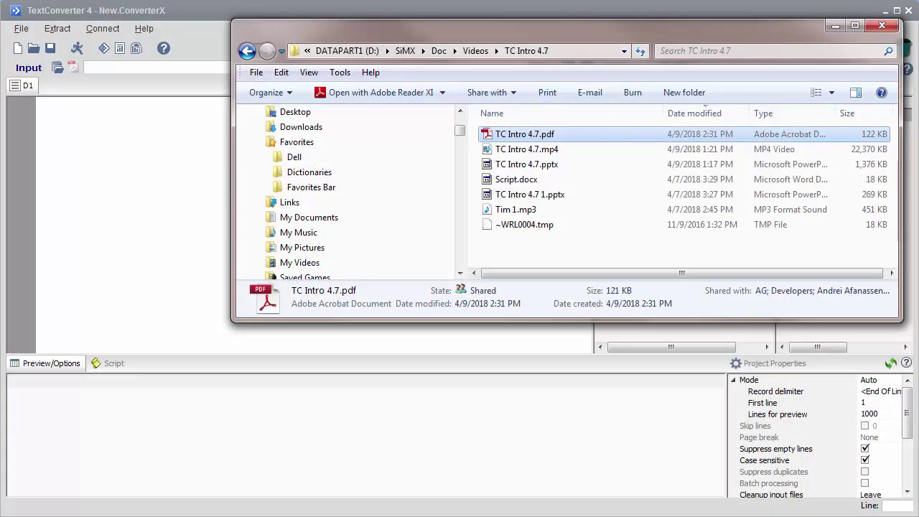
# Load TC Intro 4.7.pdf into the input pane and select invoice item line 12.
pyautogui.moveTo(525, 134); pyautogui.dragTo(144, 186)
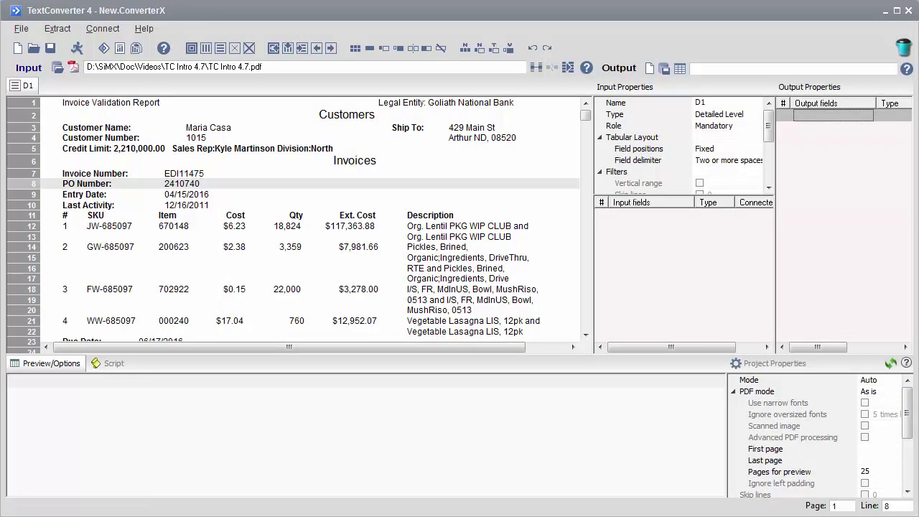
pyautogui.click(287, 225)
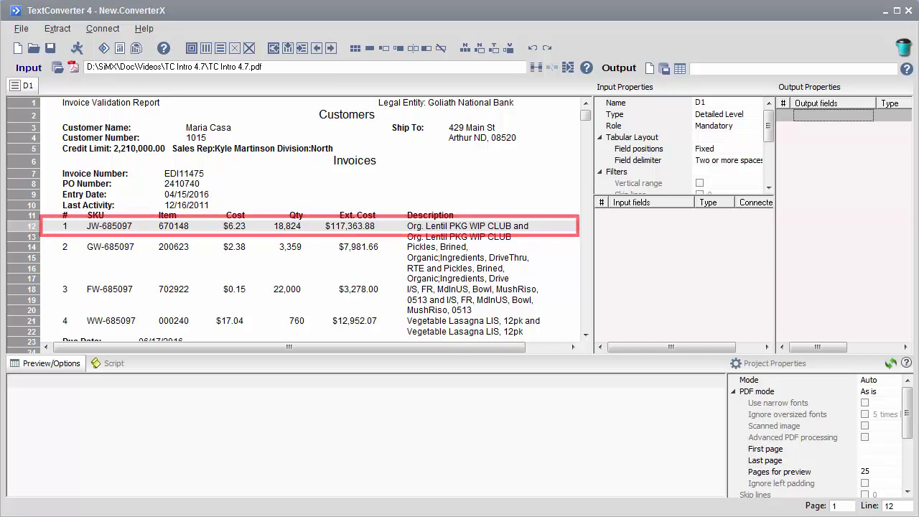
pyautogui.rightClick(228, 226)
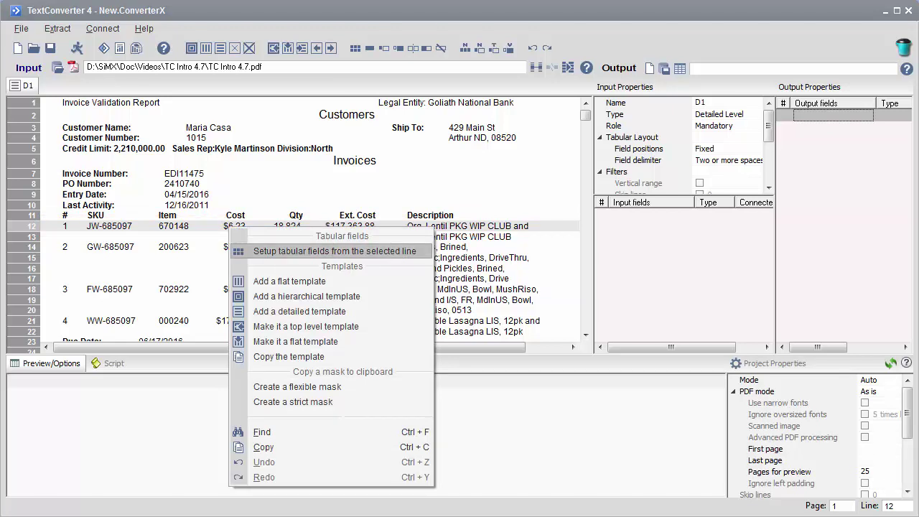
# Split item line 12 into tabular fields named from heading line 11 (#, SKU, Item, Cost, Qty, Ext Cost, Description).
pyautogui.click(335, 250)
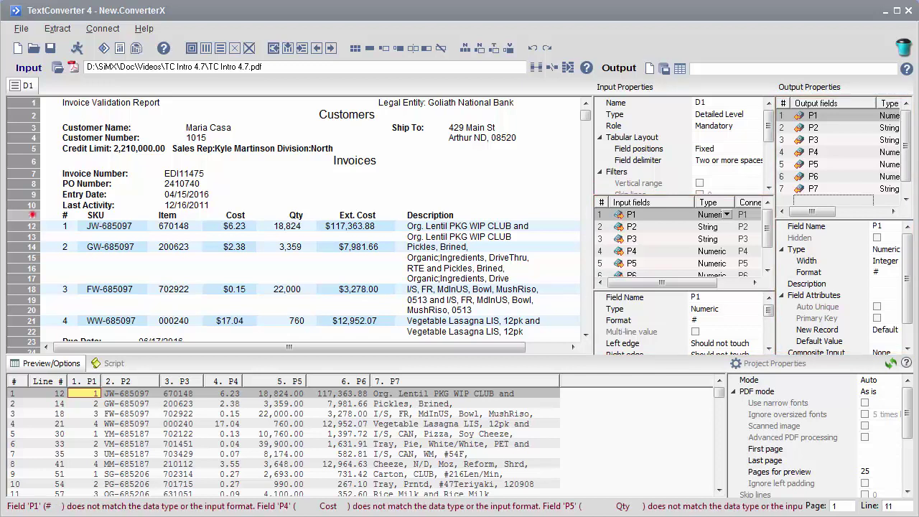
pyautogui.click(33, 215)
pyautogui.rightClick(32, 215)
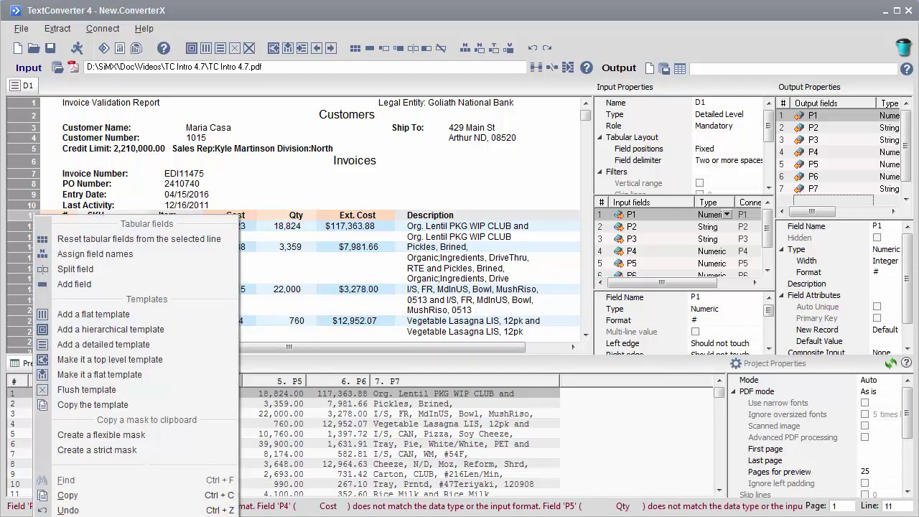
pyautogui.click(95, 253)
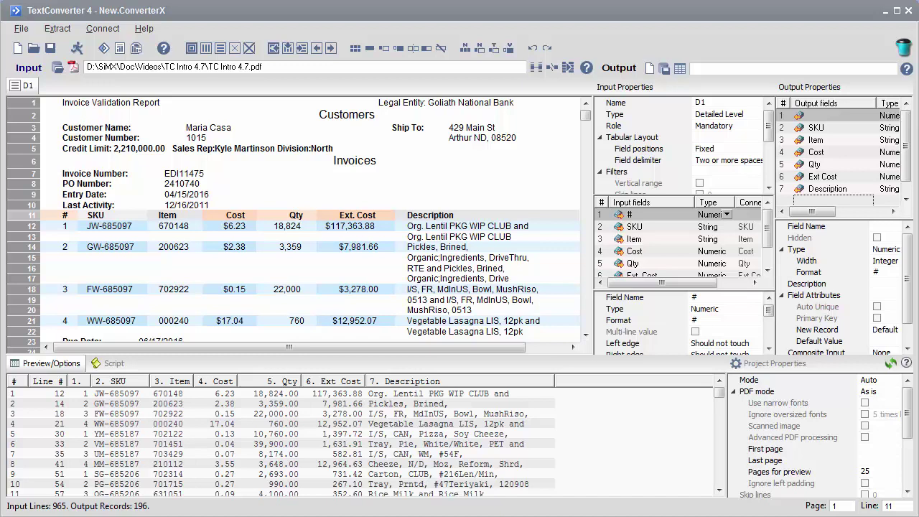
pyautogui.click(130, 226)
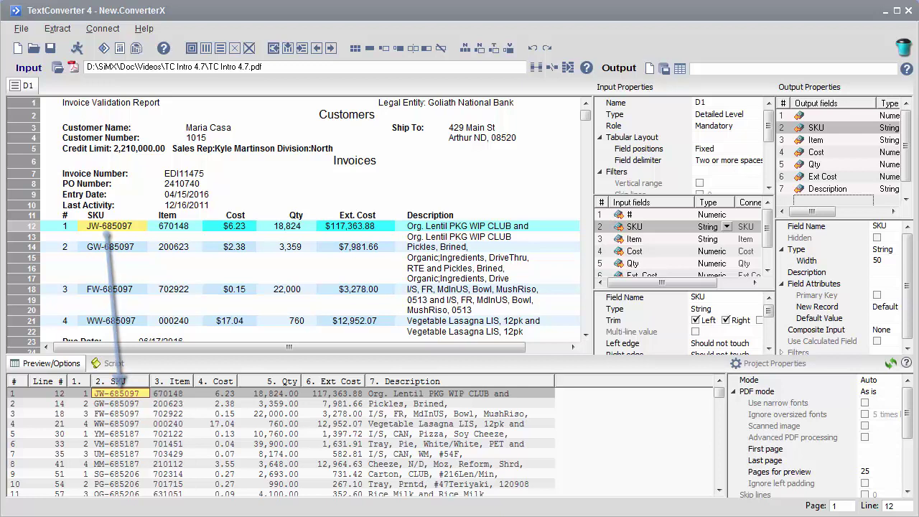
pyautogui.click(170, 226)
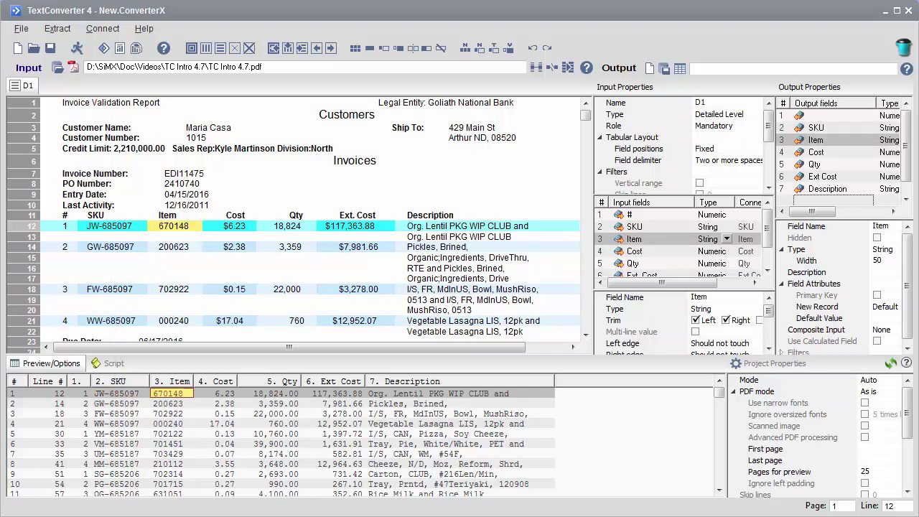
pyautogui.click(172, 403)
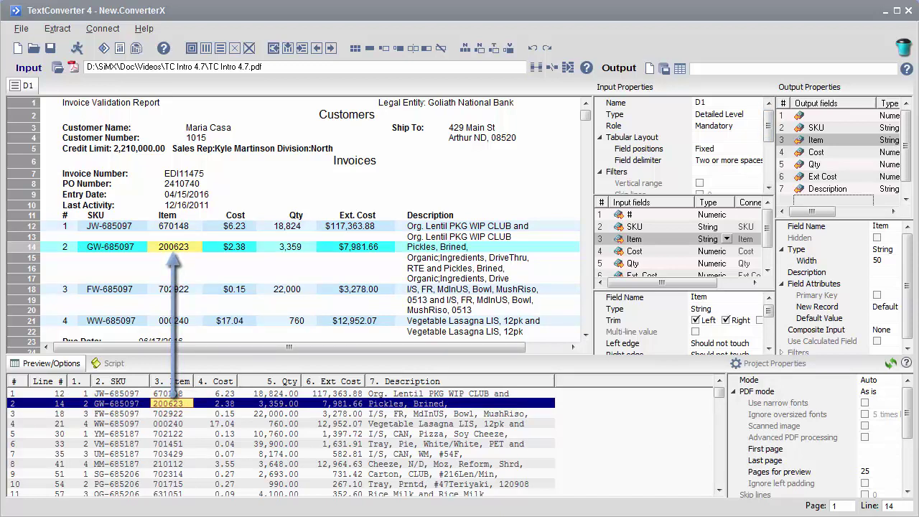
pyautogui.click(788, 115)
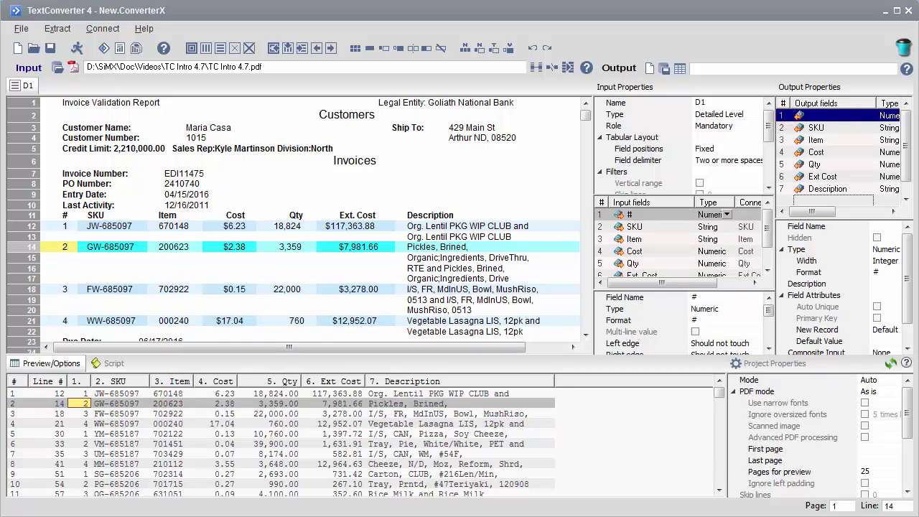
# Delete the # output field and set Description to Multi-line value.
pyautogui.press('Delete')
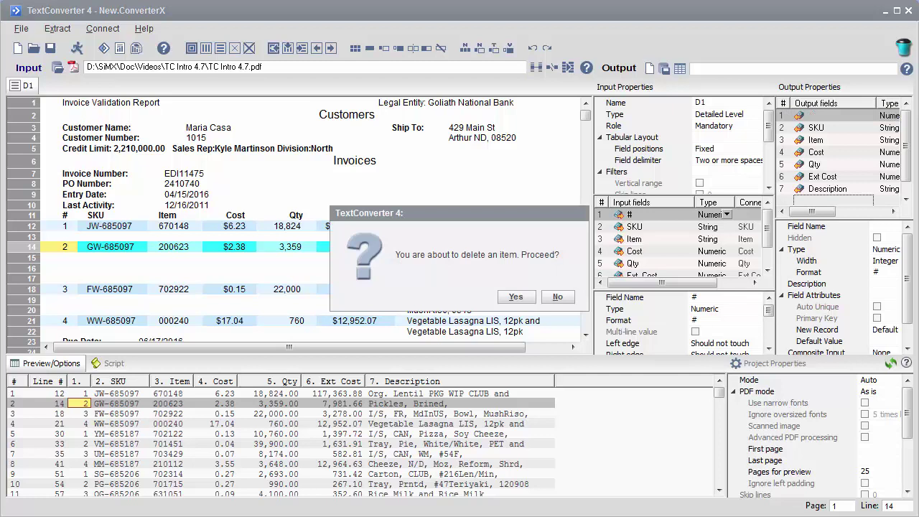
pyautogui.press('Return')
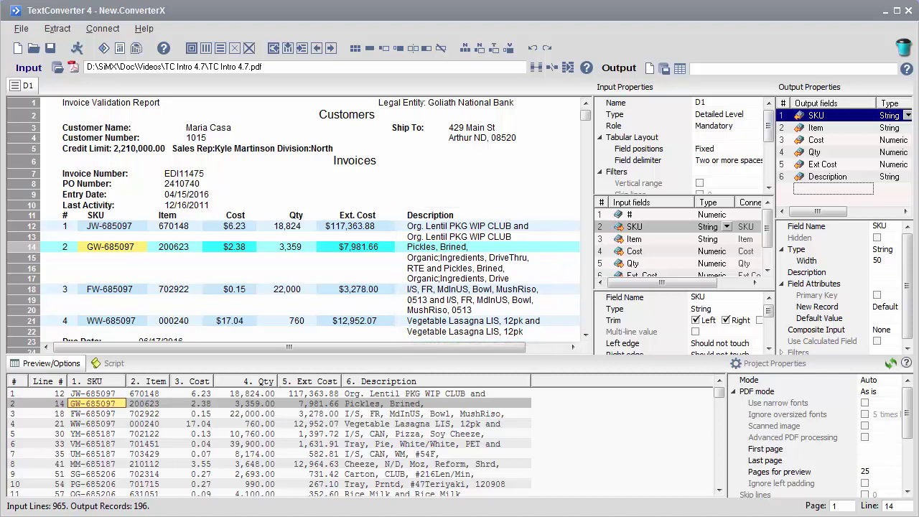
pyautogui.click(402, 393)
pyautogui.click(695, 331)
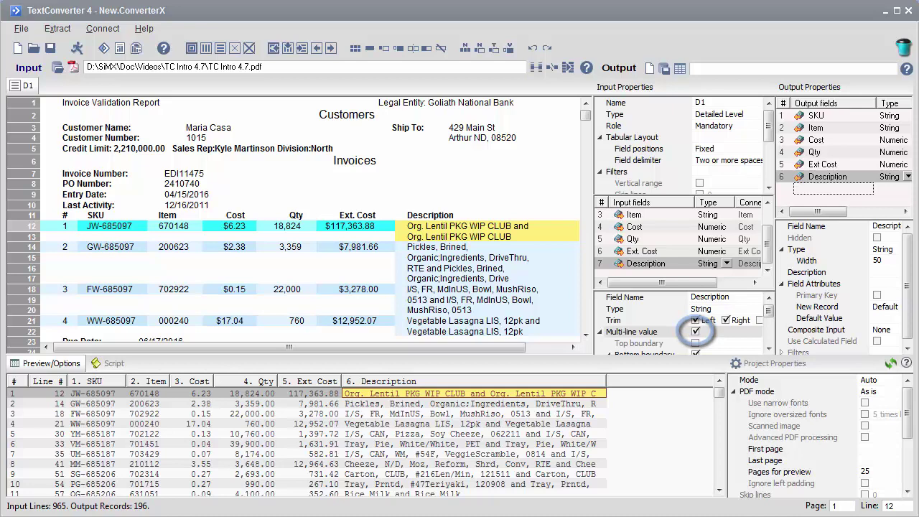
pyautogui.click(642, 250)
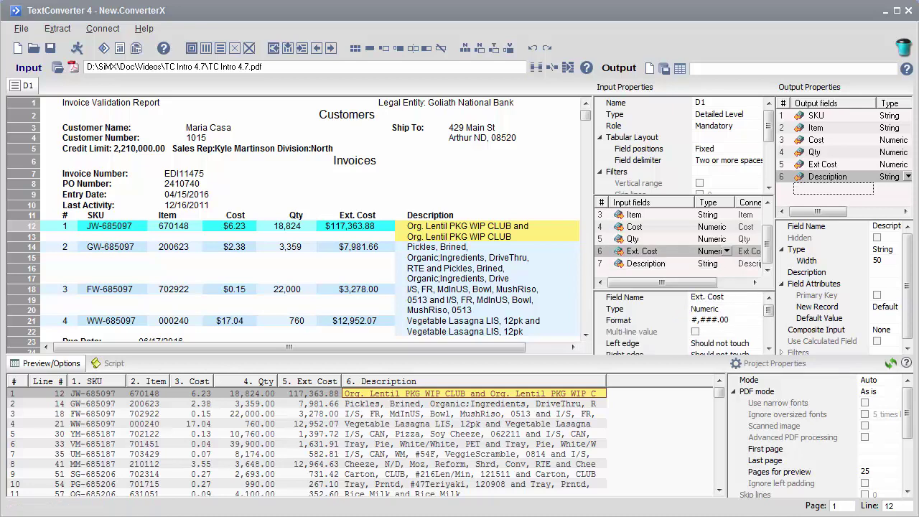
# Add hierarchical template L1 with tagged fields Invoice Number, PO Number, Entry Date and Last Activity.
pyautogui.rightClick(395, 149)
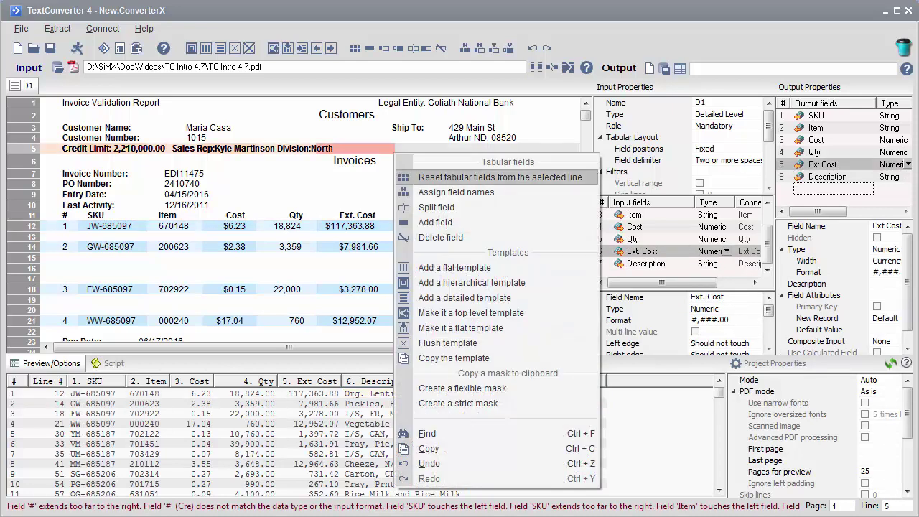
pyautogui.click(441, 284)
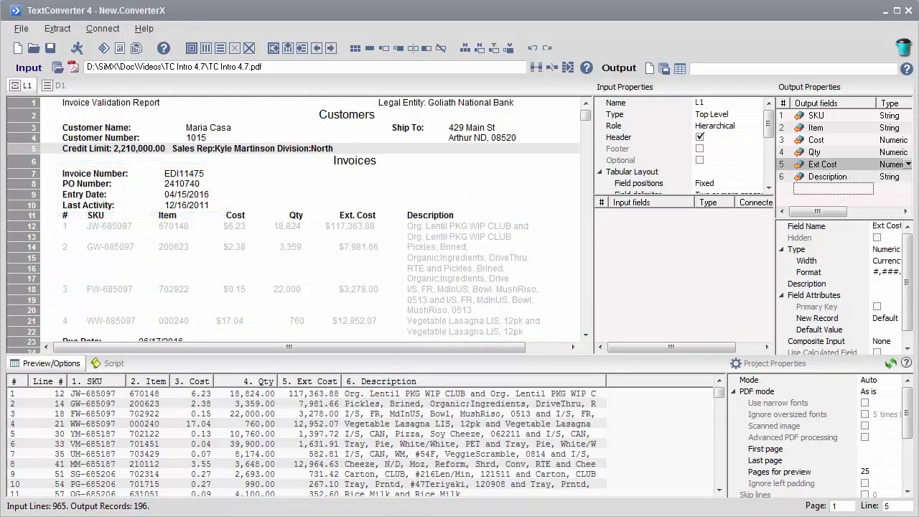
pyautogui.click(107, 173)
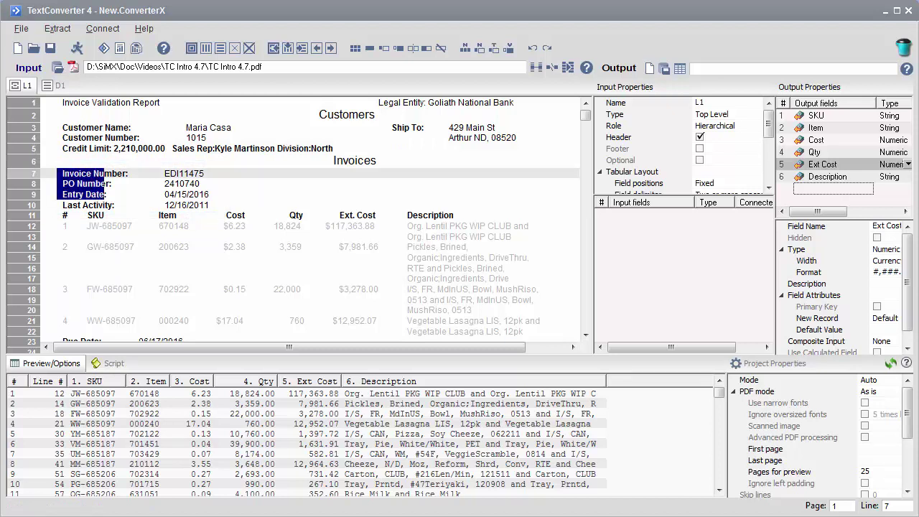
pyautogui.rightClick(155, 176)
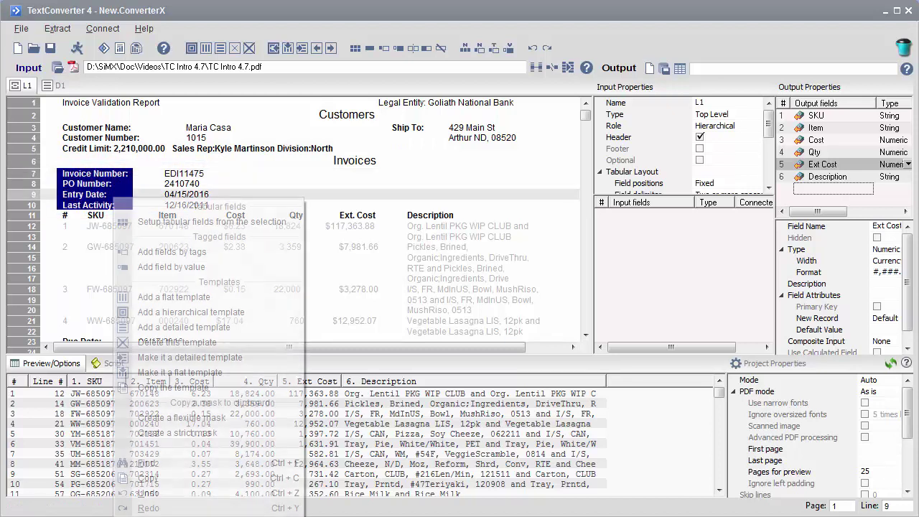
pyautogui.click(208, 249)
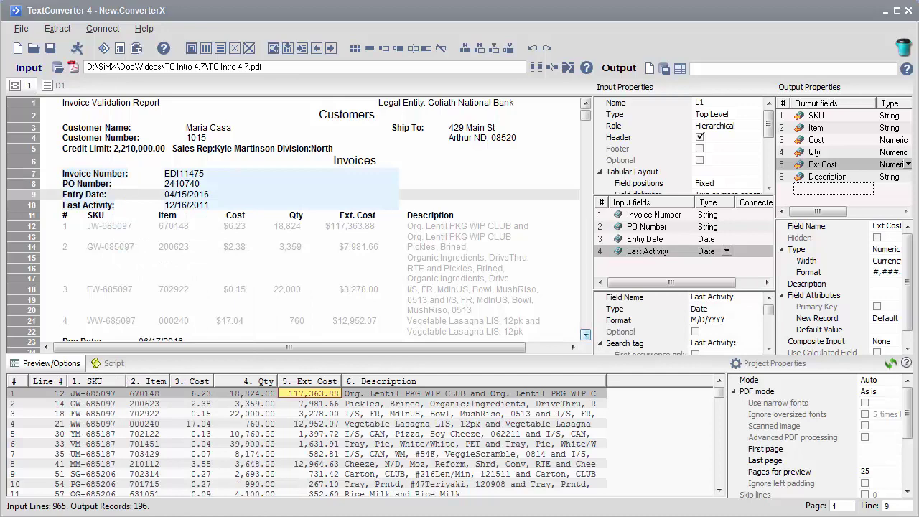
# Add the Due Date label on line 23 as a tagged invoice field.
pyautogui.scroll(-4, 586, 334)
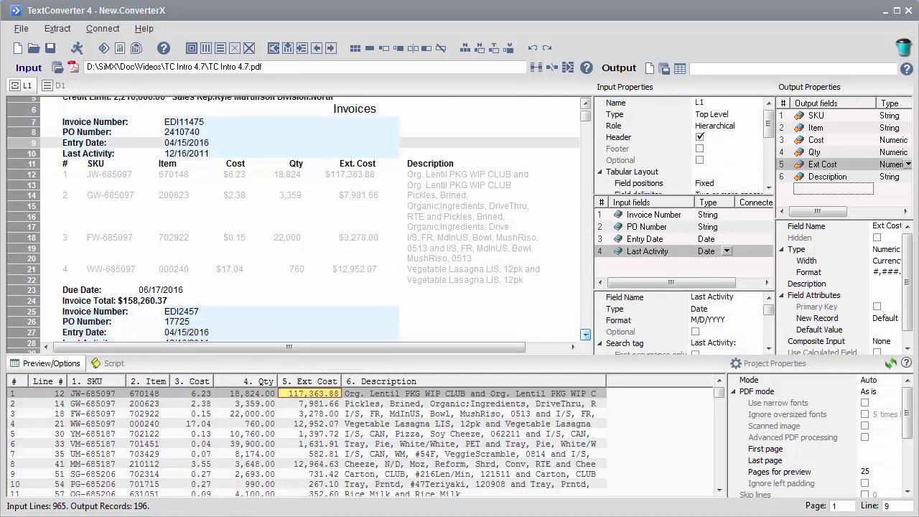
pyautogui.moveTo(118, 290); pyautogui.dragTo(52, 289)
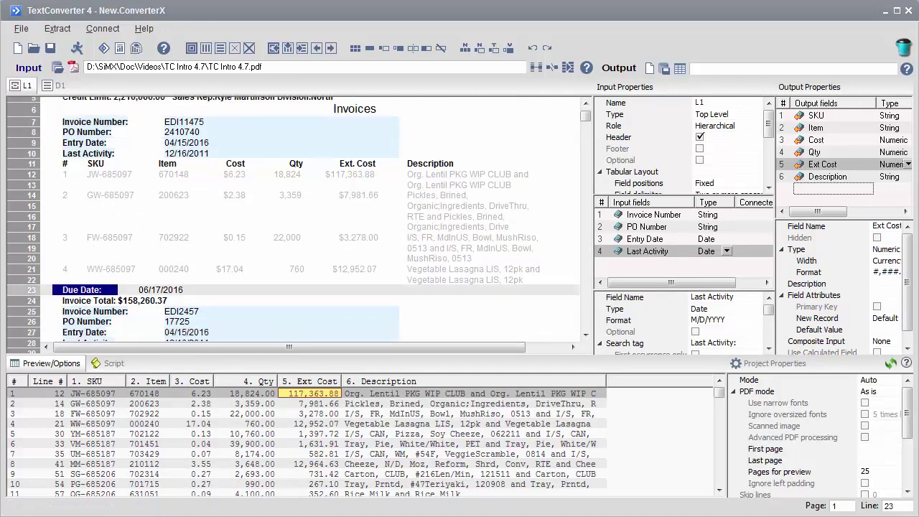
pyautogui.rightClick(77, 289)
pyautogui.click(115, 342)
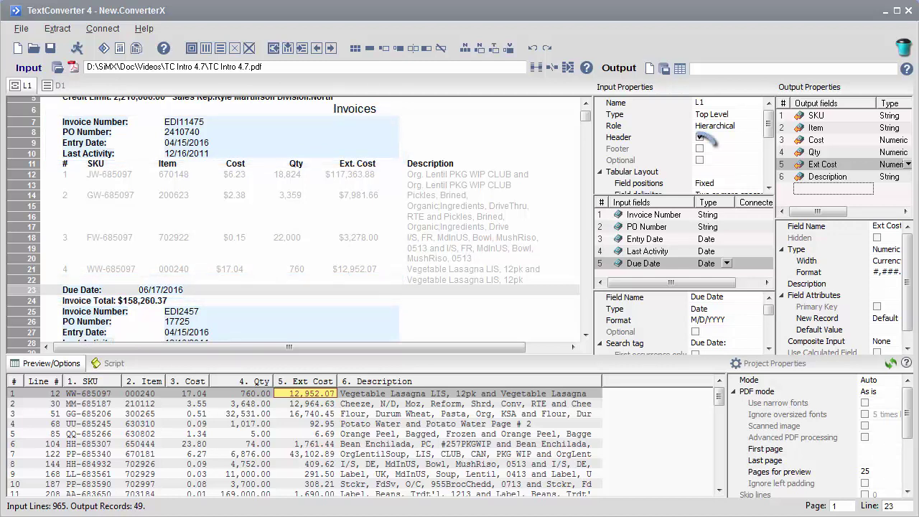
# Mark L1 as Footer and add its five invoice fields to the output ahead of SKU.
pyautogui.click(700, 149)
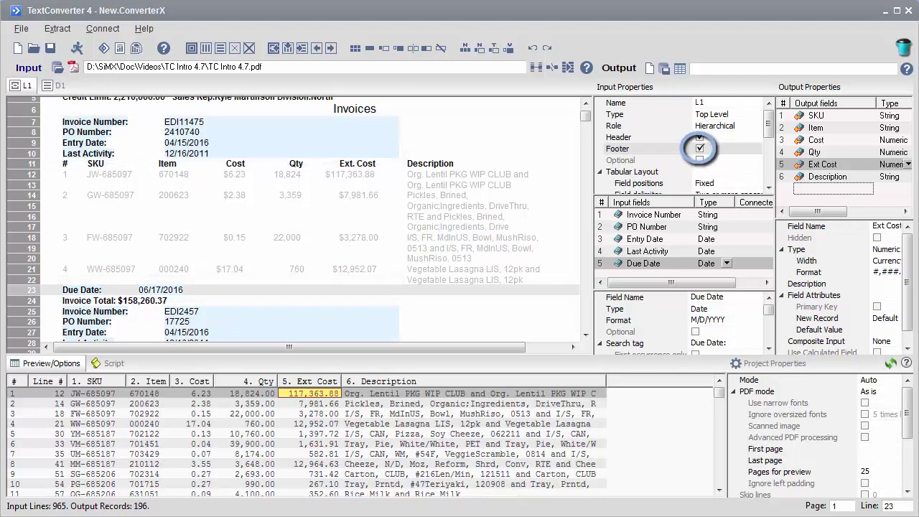
pyautogui.click(623, 215)
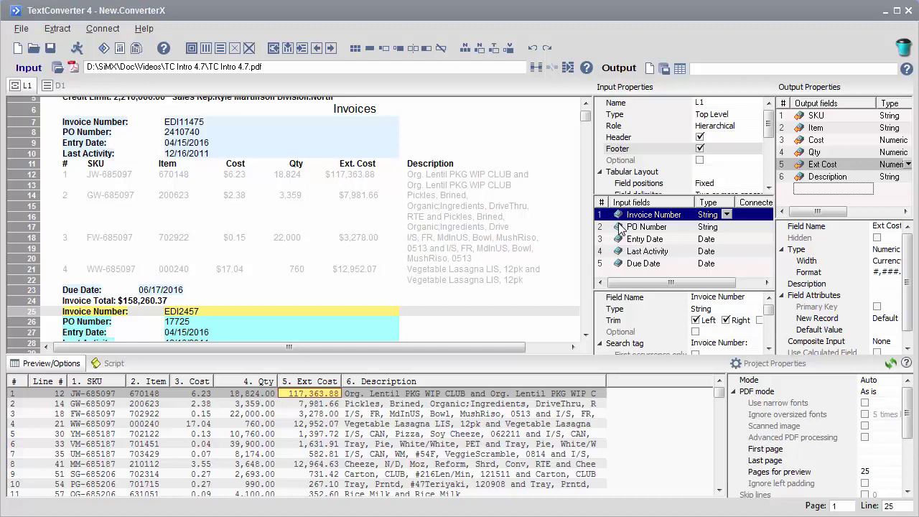
pyautogui.keyDown('shift'); pyautogui.click(621, 265); pyautogui.keyUp('shift')
pyautogui.moveTo(609, 217); pyautogui.dragTo(805, 112)
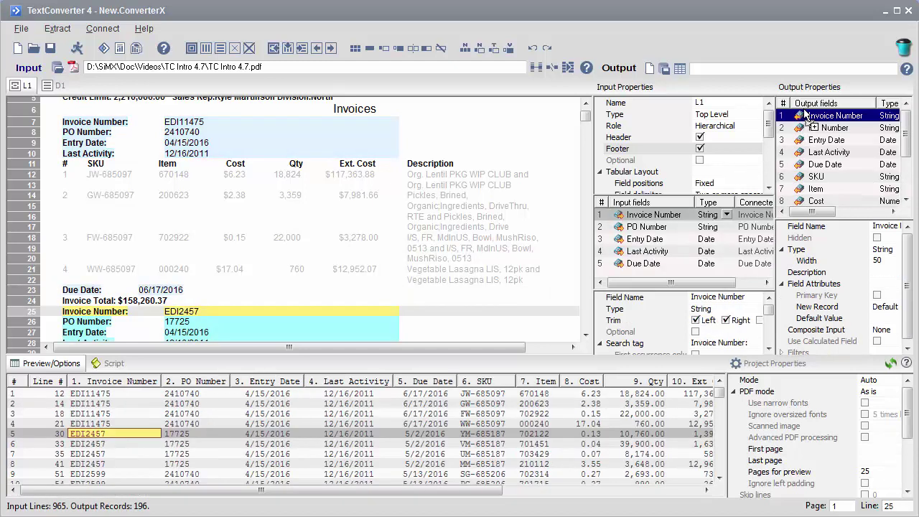
pyautogui.rightClick(287, 147)
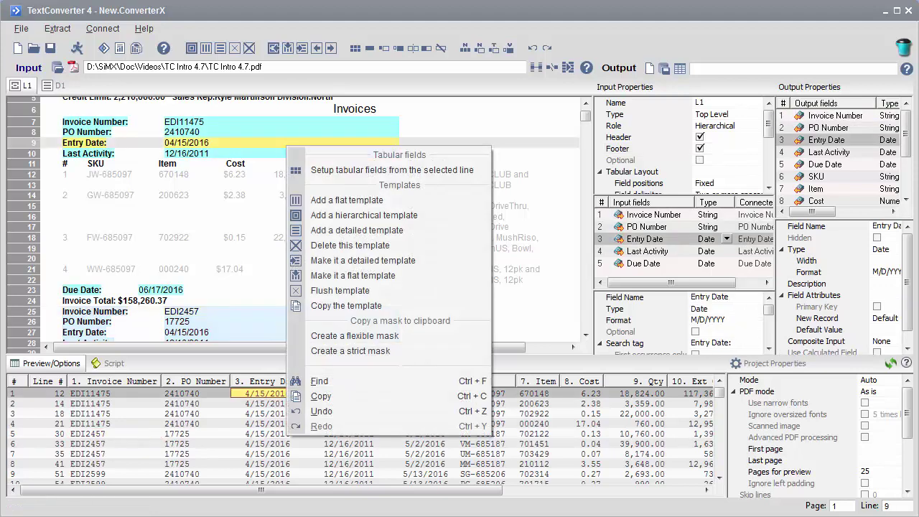
# Add customer template L2 with tagged Customer Name and Customer Number fields, and add both to the output.
pyautogui.click(364, 215)
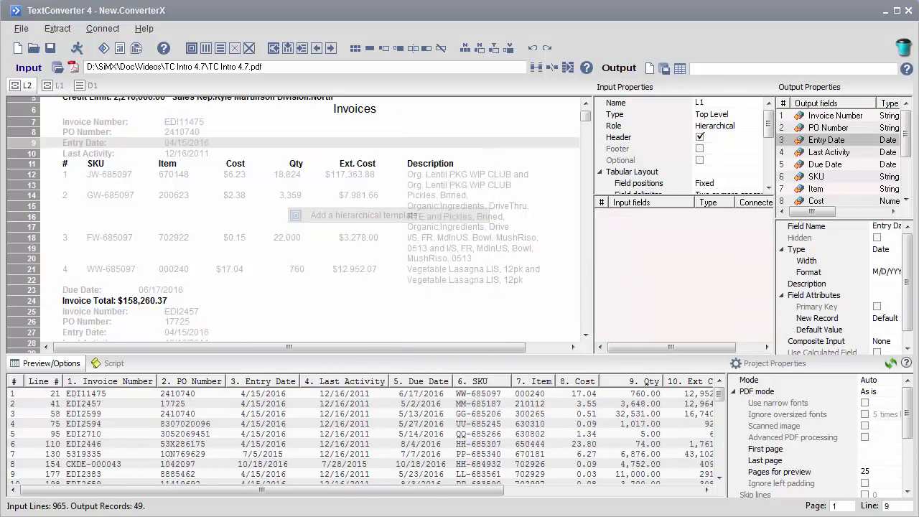
pyautogui.moveTo(152, 142); pyautogui.dragTo(49, 123)
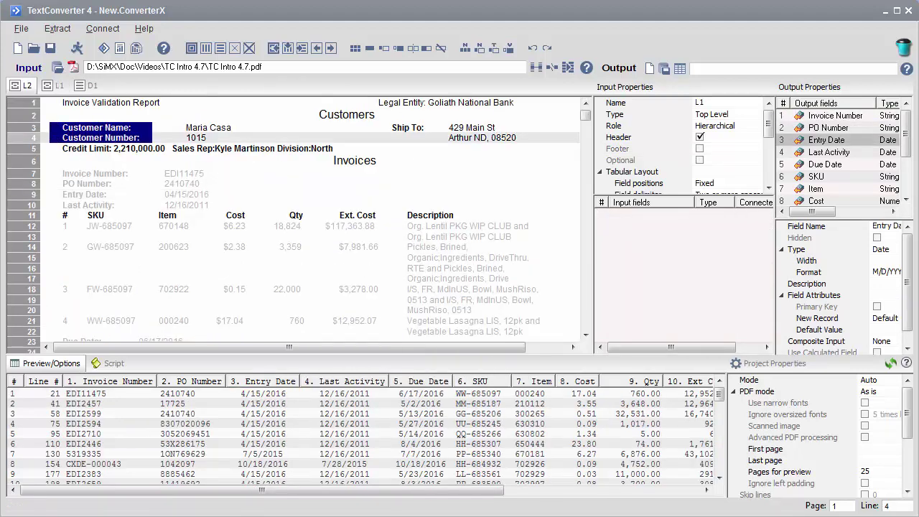
pyautogui.rightClick(87, 127)
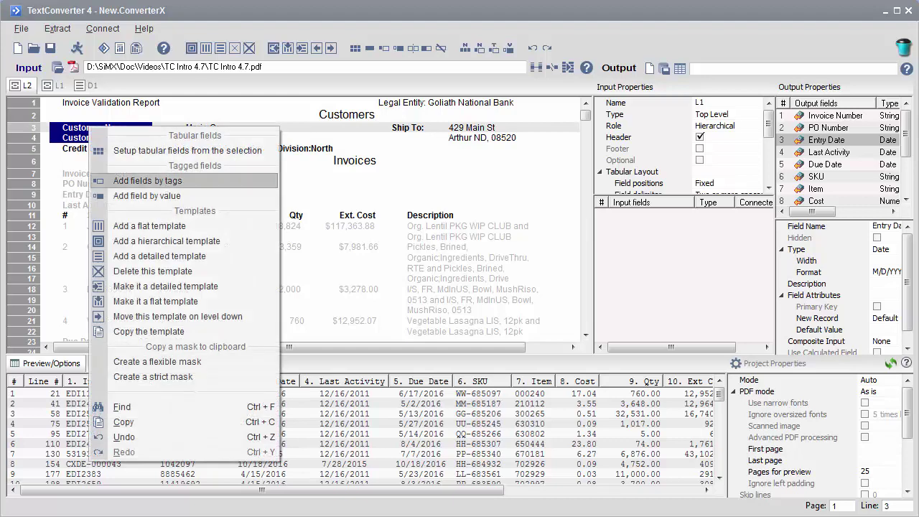
pyautogui.click(147, 181)
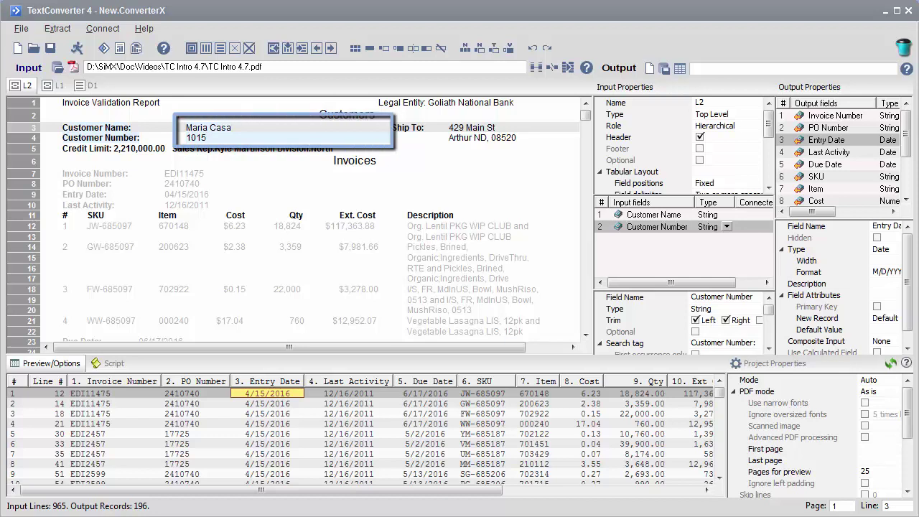
pyautogui.keyDown('shift'); pyautogui.click(614, 216); pyautogui.keyUp('shift')
pyautogui.moveTo(614, 217); pyautogui.dragTo(801, 119)
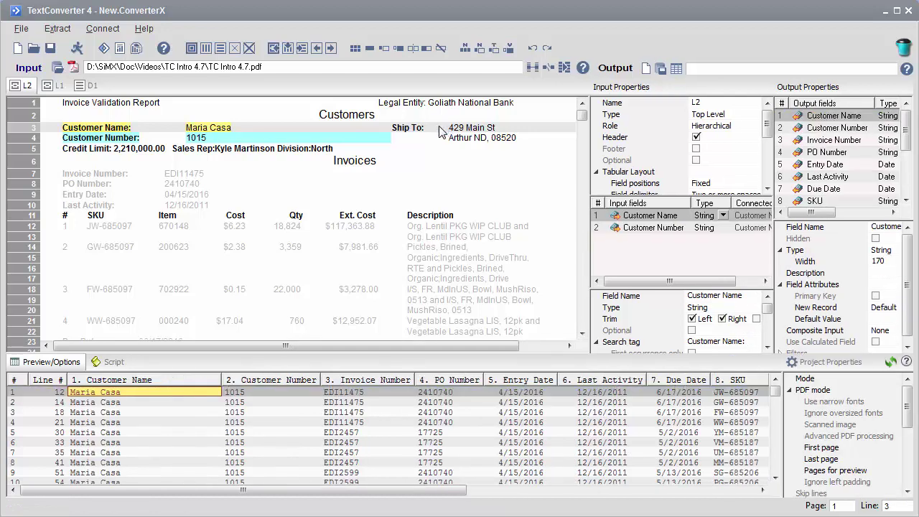
# Create a Ship To field from the two-line ship-to address value.
pyautogui.moveTo(439, 127); pyautogui.dragTo(541, 143)
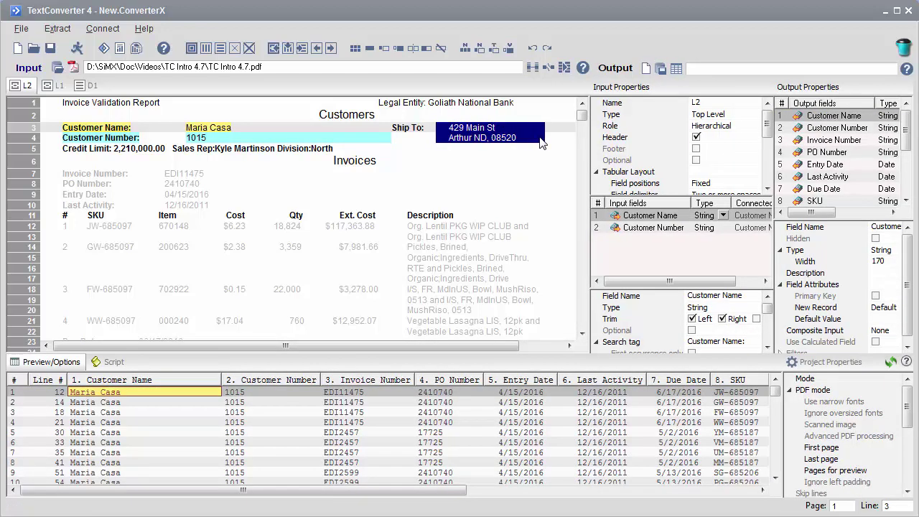
pyautogui.rightClick(540, 143)
pyautogui.click(576, 205)
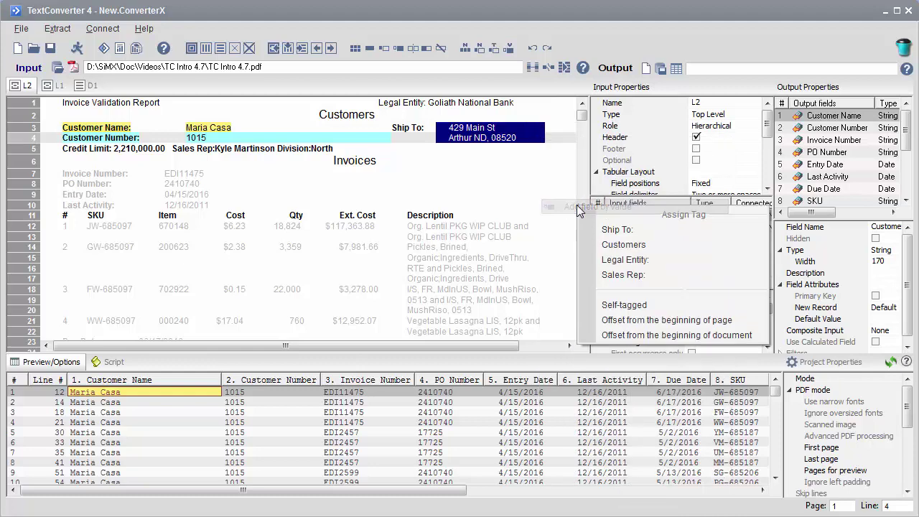
pyautogui.click(616, 230)
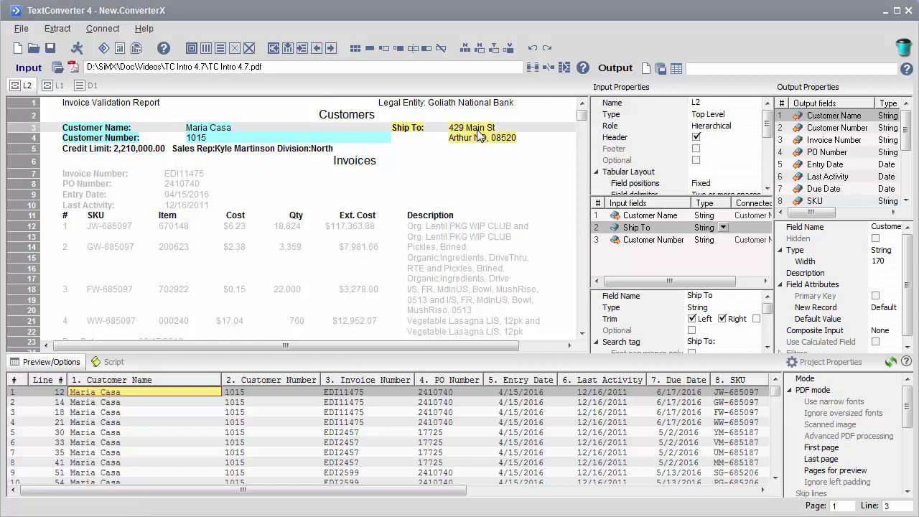
# Convert the Ship To input field into an 'Address' block.
pyautogui.rightClick(610, 228)
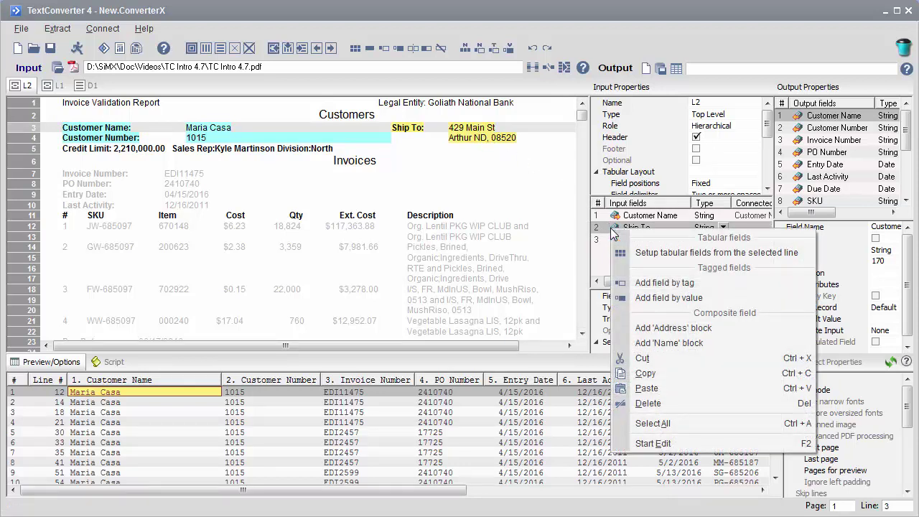
pyautogui.click(667, 330)
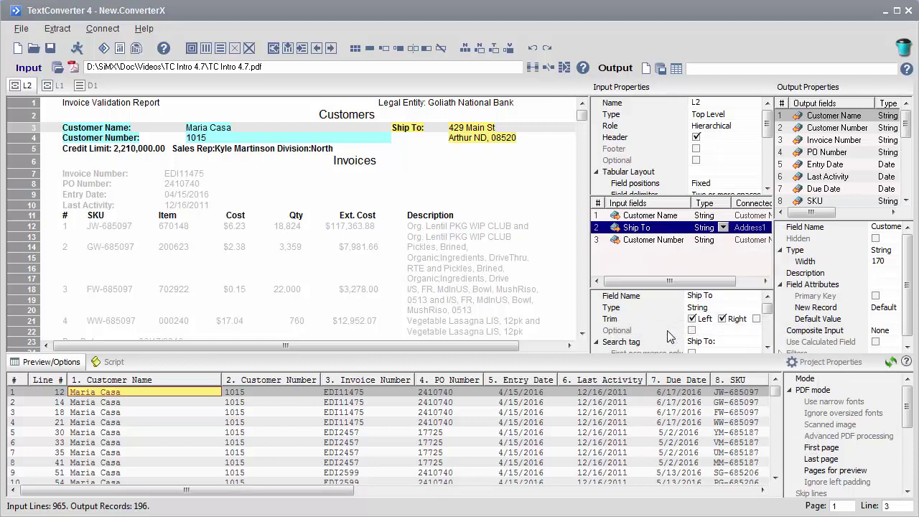
pyautogui.moveTo(339, 489); pyautogui.dragTo(744, 496)
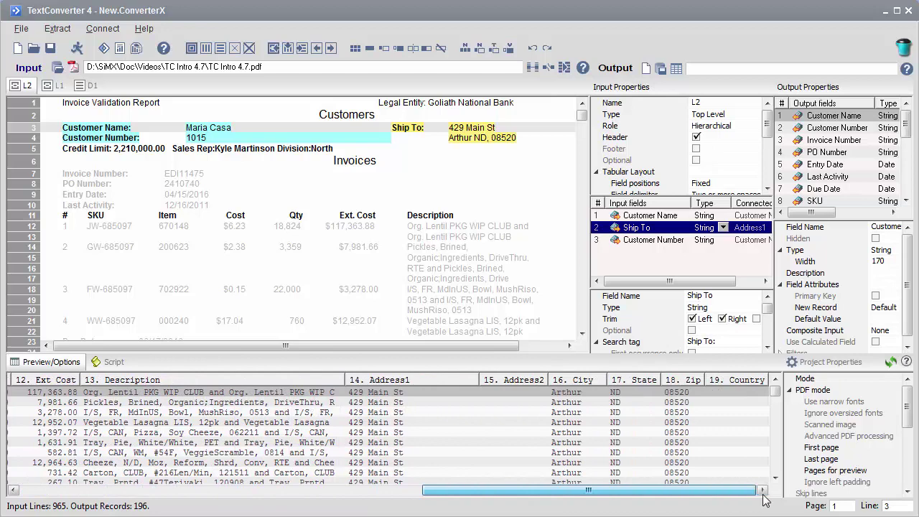
# Check the Address1, City, State and Zip output columns and delete the empty Address2 column.
pyautogui.click(384, 386)
pyautogui.click(571, 380)
pyautogui.click(635, 381)
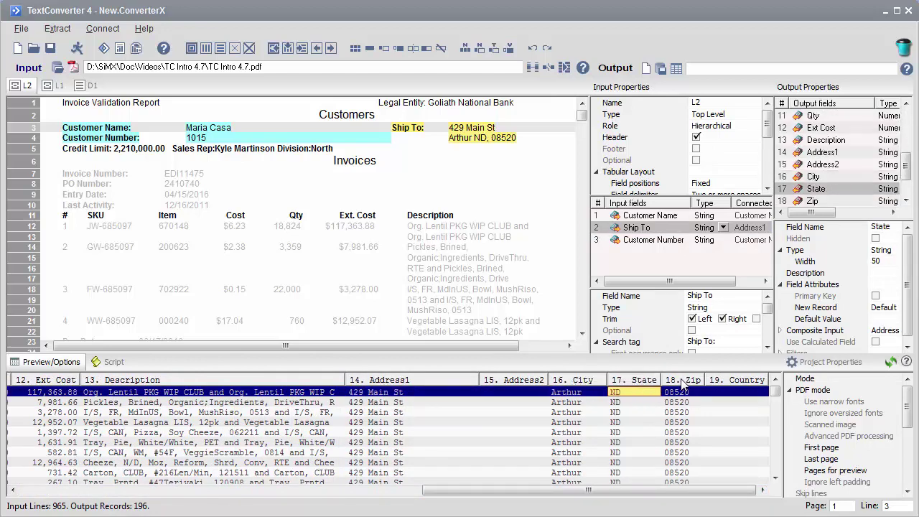
pyautogui.click(682, 384)
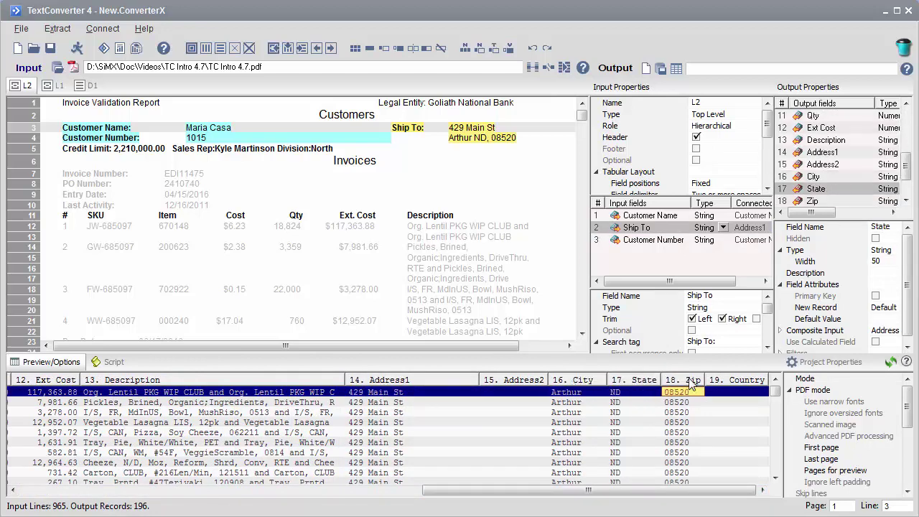
pyautogui.click(532, 382)
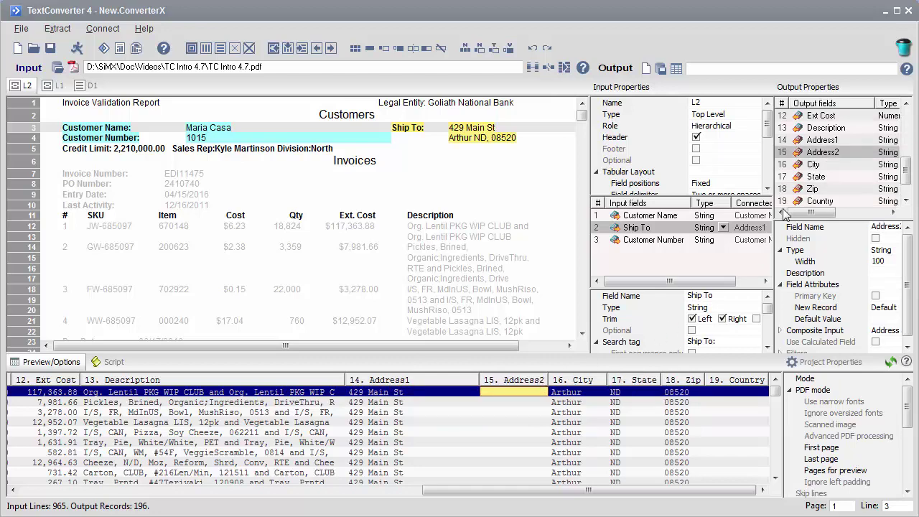
pyautogui.press('Delete')
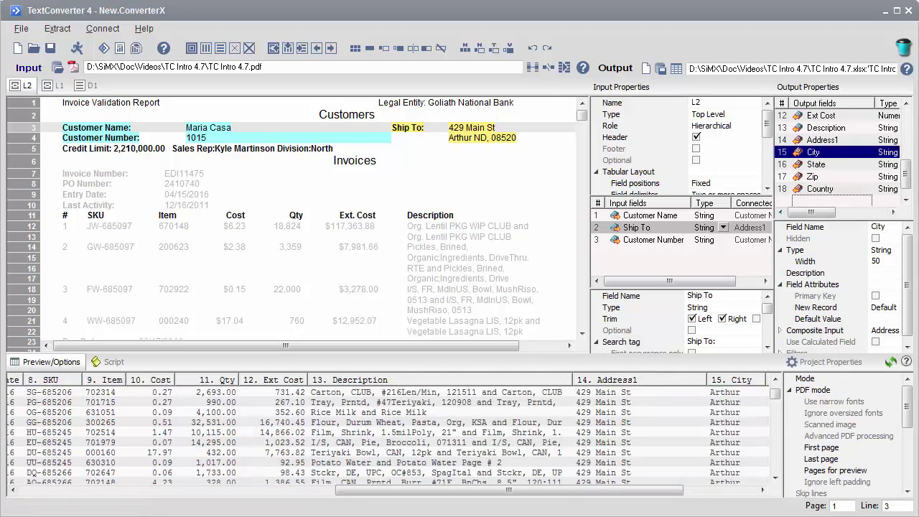
# Set the output destination to the Excel file TC Intro 4.7.xlsx.
pyautogui.click(662, 68)
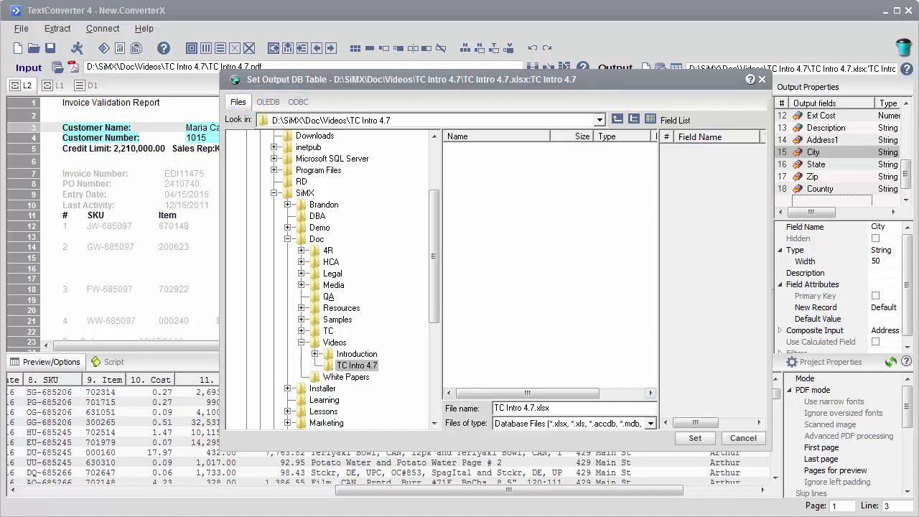
pyautogui.hotkey('alt', 'Down')
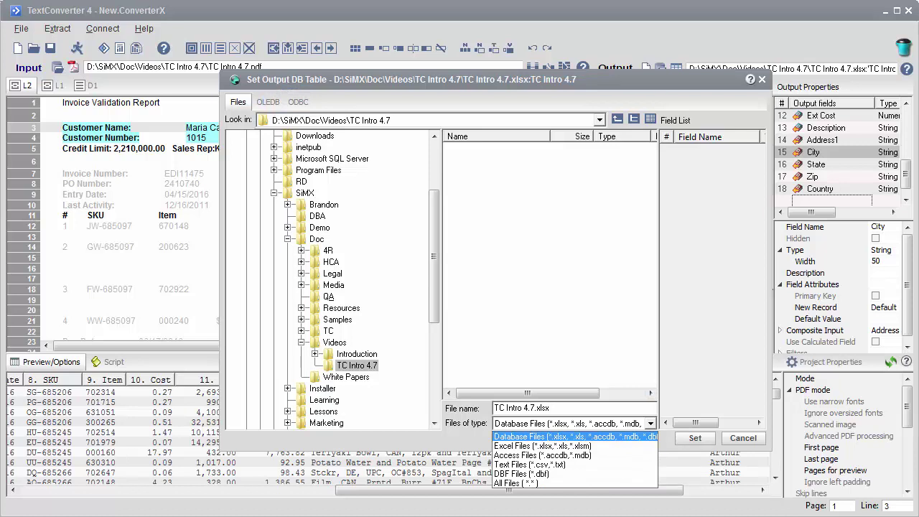
pyautogui.press('Down')
pyautogui.press('Return')
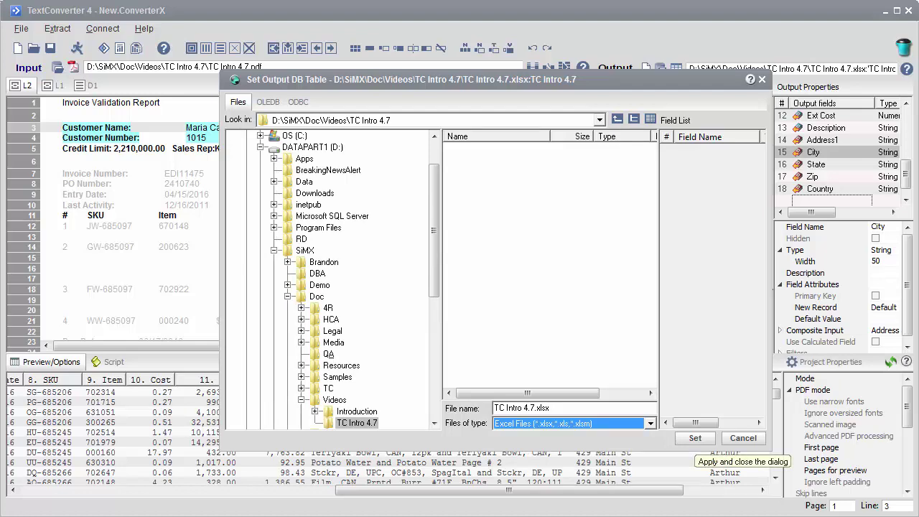
pyautogui.click(695, 438)
# Run the conversion and review the 316 output records and their settings tabs.
pyautogui.click(76, 48)
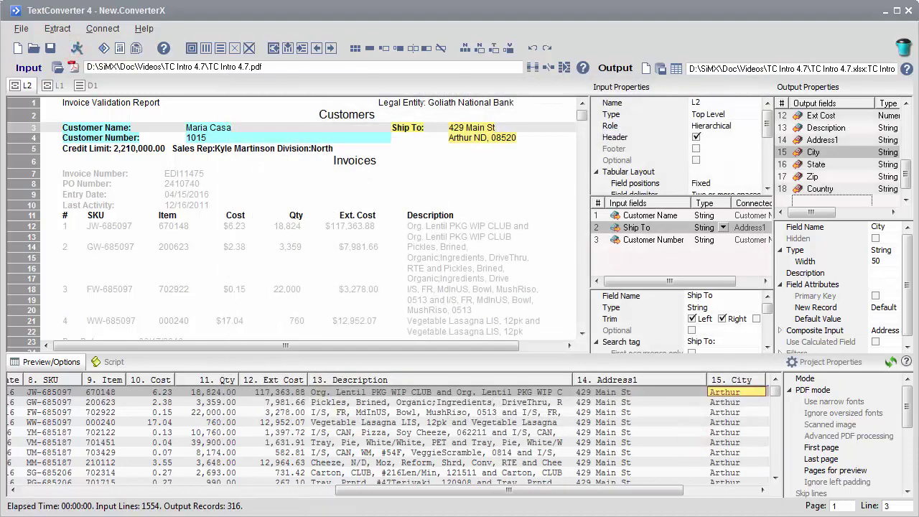
pyautogui.click(676, 68)
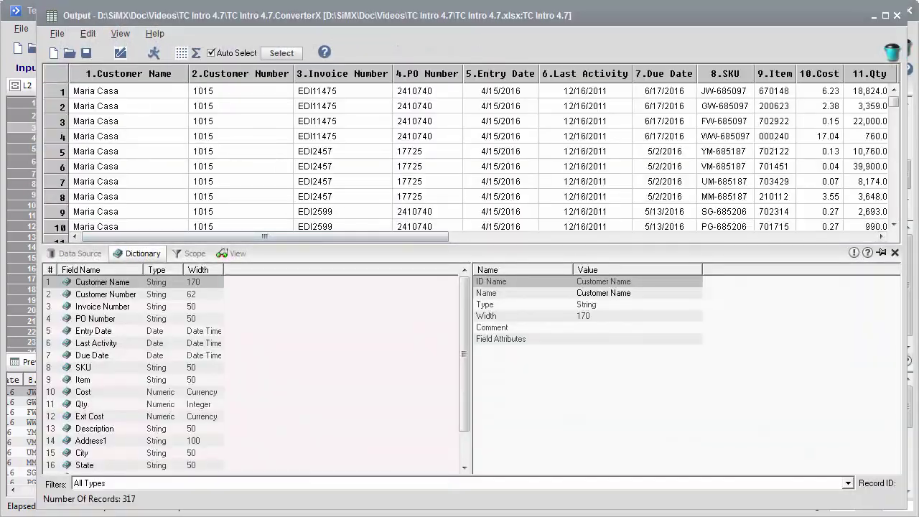
pyautogui.click(195, 254)
pyautogui.click(235, 254)
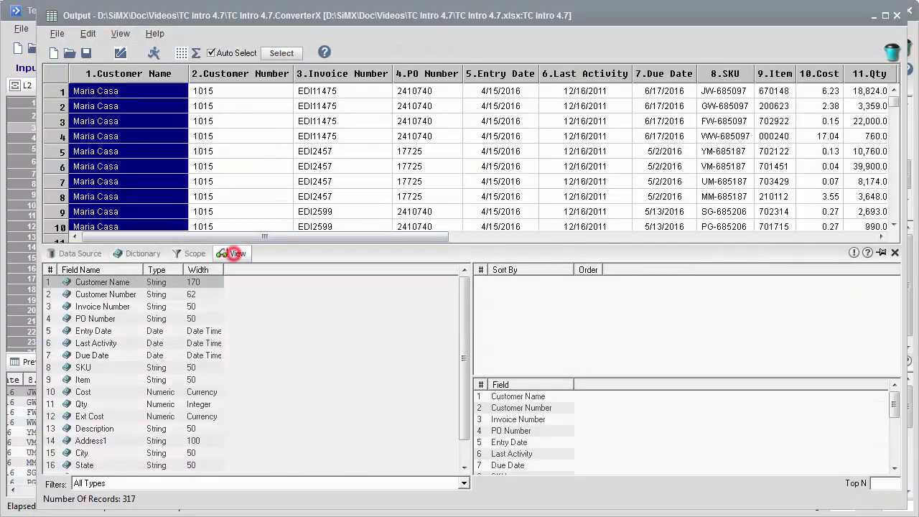
pyautogui.moveTo(894, 101); pyautogui.dragTo(894, 188)
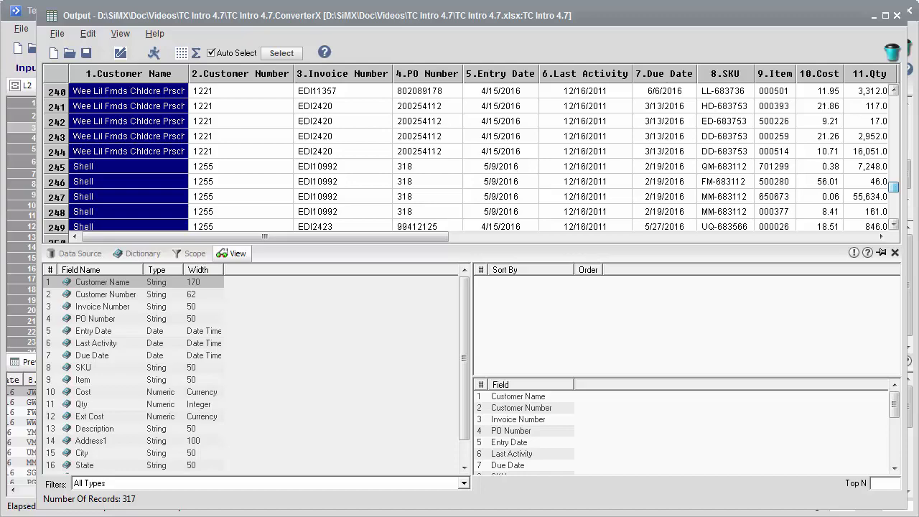
pyautogui.click(897, 16)
# Save the project as TC Intro 4.7.ConverterX with File > Save As.
pyautogui.click(22, 29)
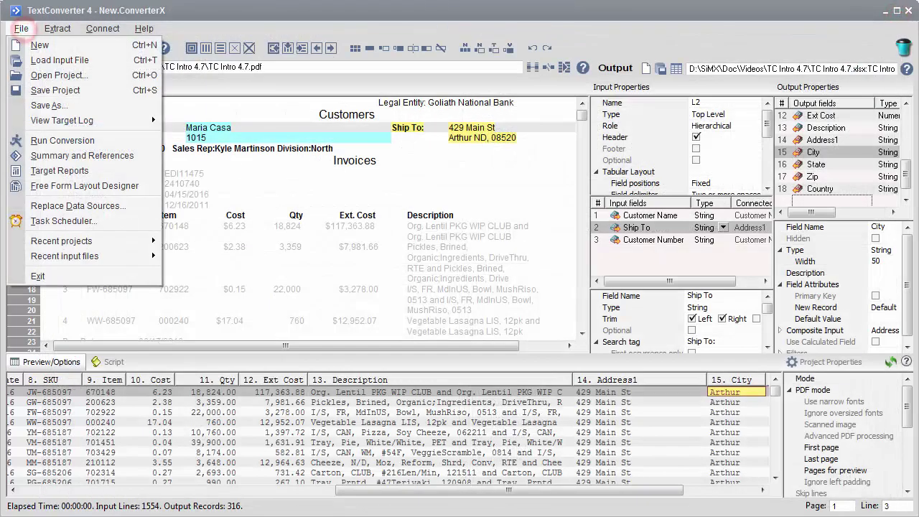
pyautogui.click(50, 103)
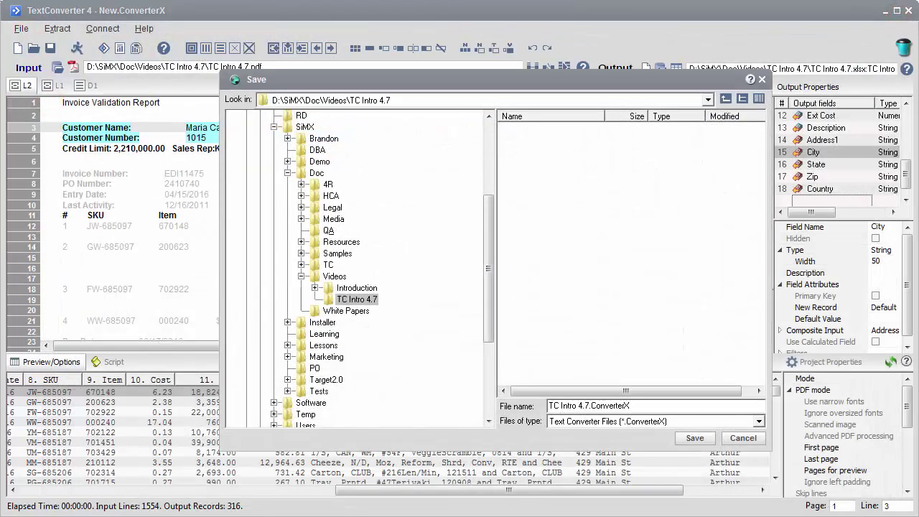
pyautogui.click(686, 429)
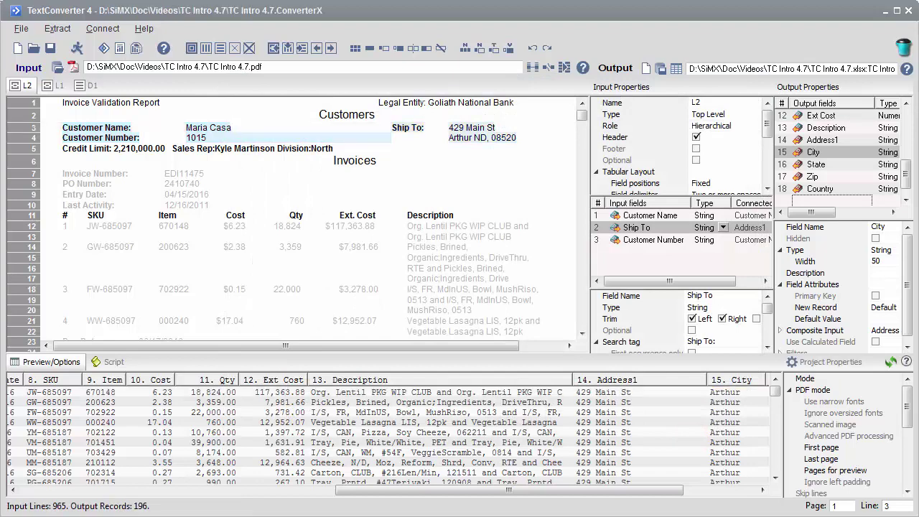
pyautogui.click(21, 28)
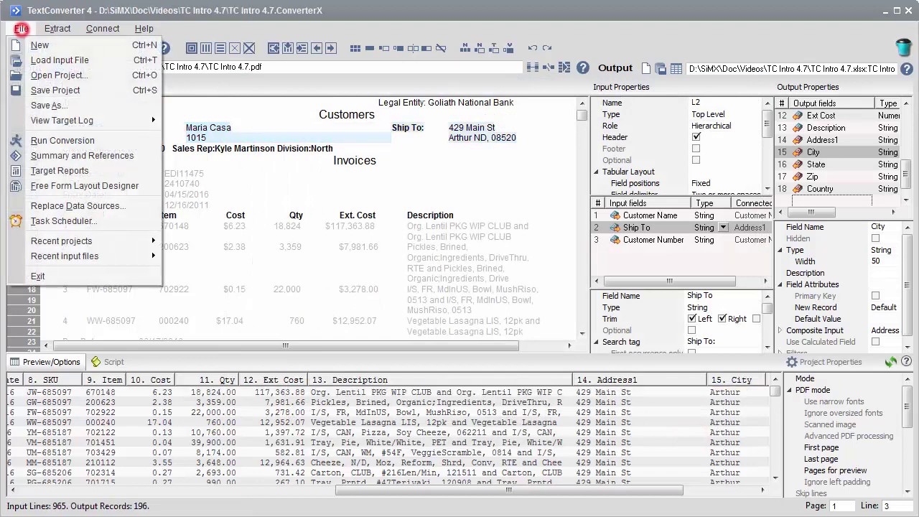
pyautogui.moveTo(61, 241)
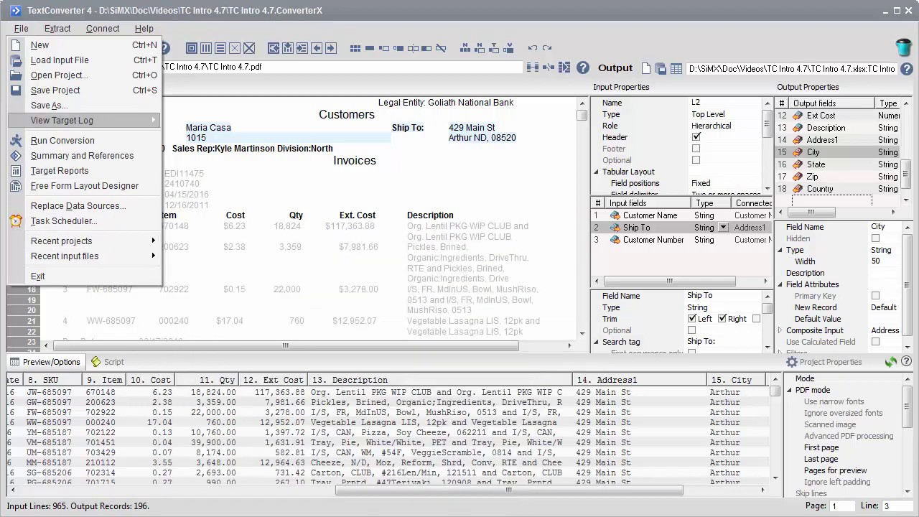
pyautogui.click(57, 74)
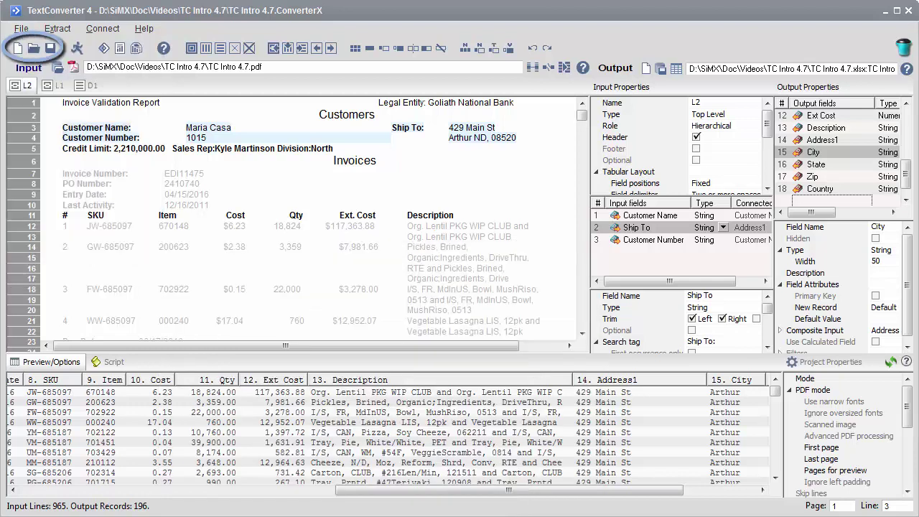